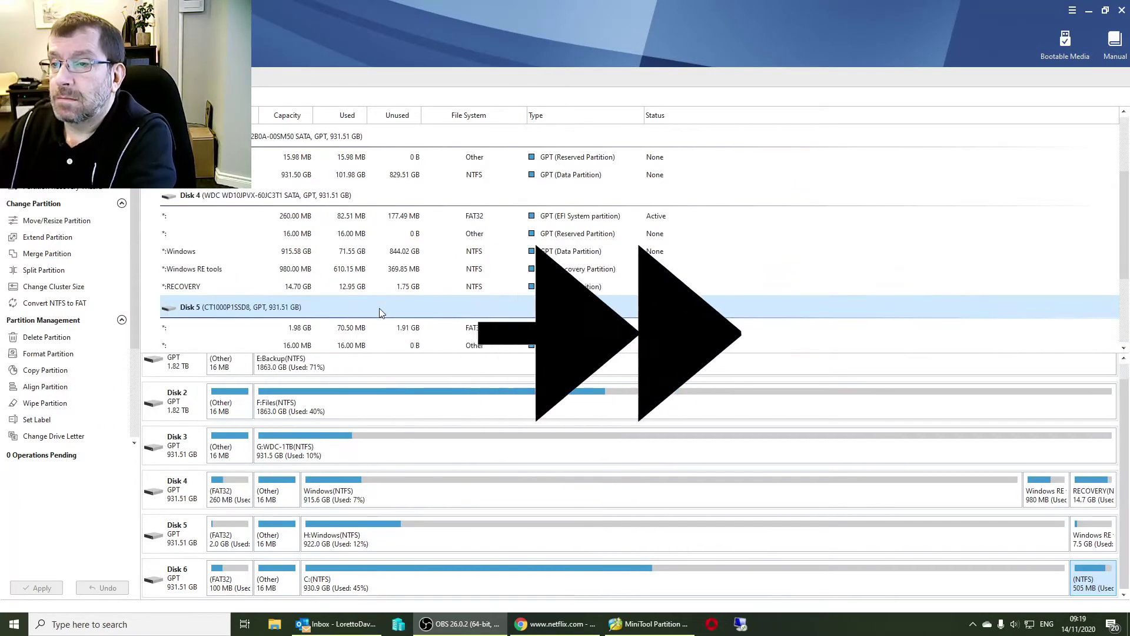
- Explore the Windows partition on Disk 4 and check its Users folder, closing the explorer when done
scroll(380, 313, down, 1)
click(509, 231)
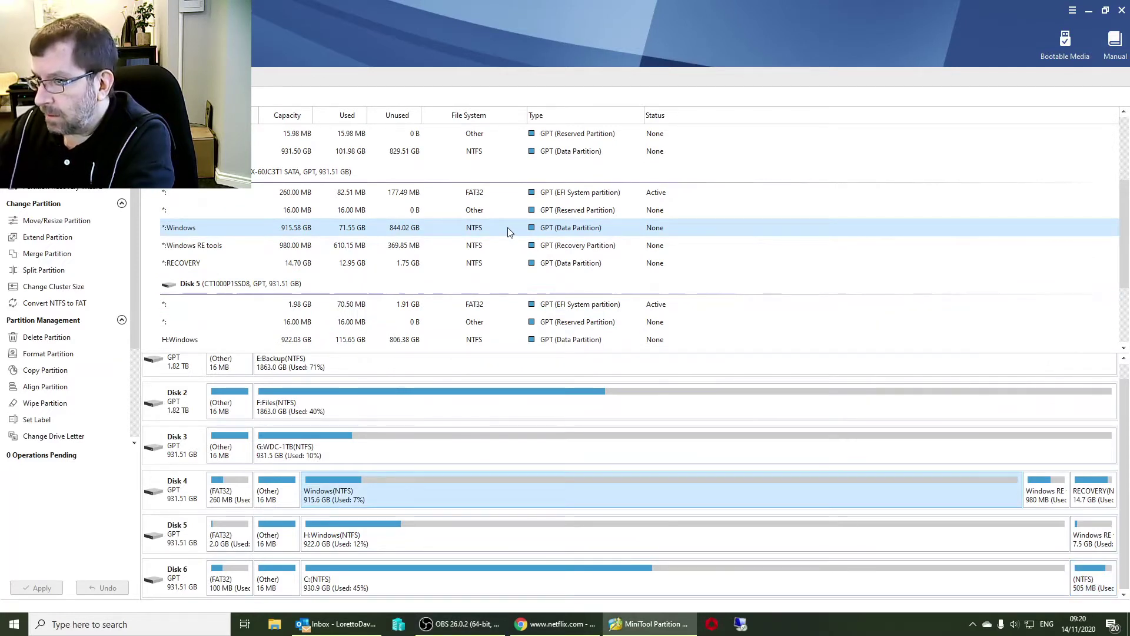
right_click(510, 231)
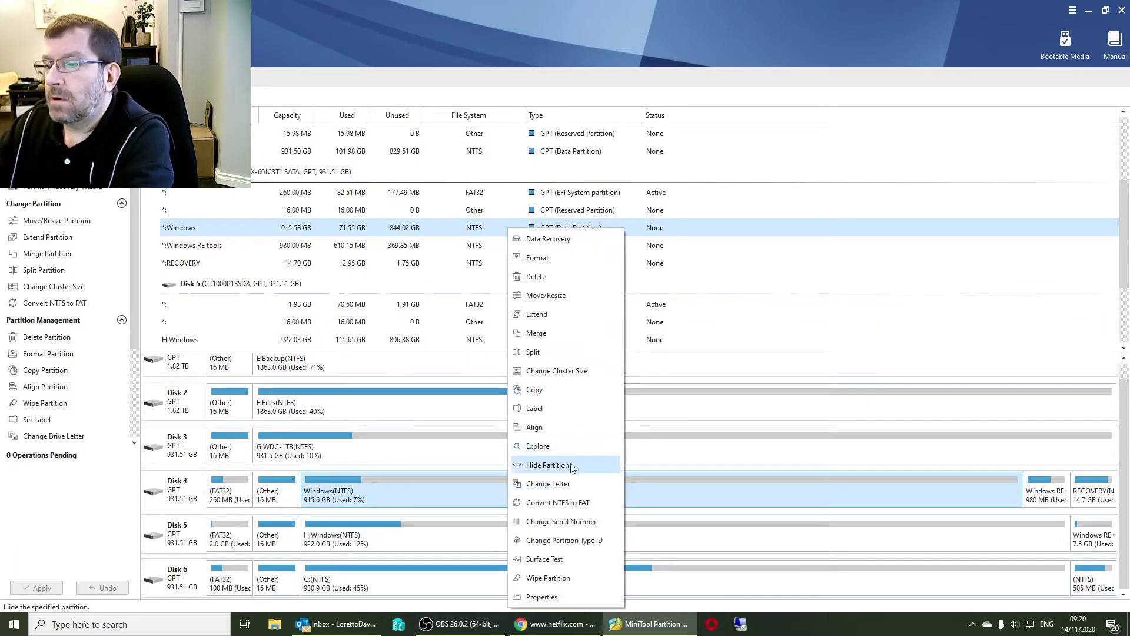
click(570, 448)
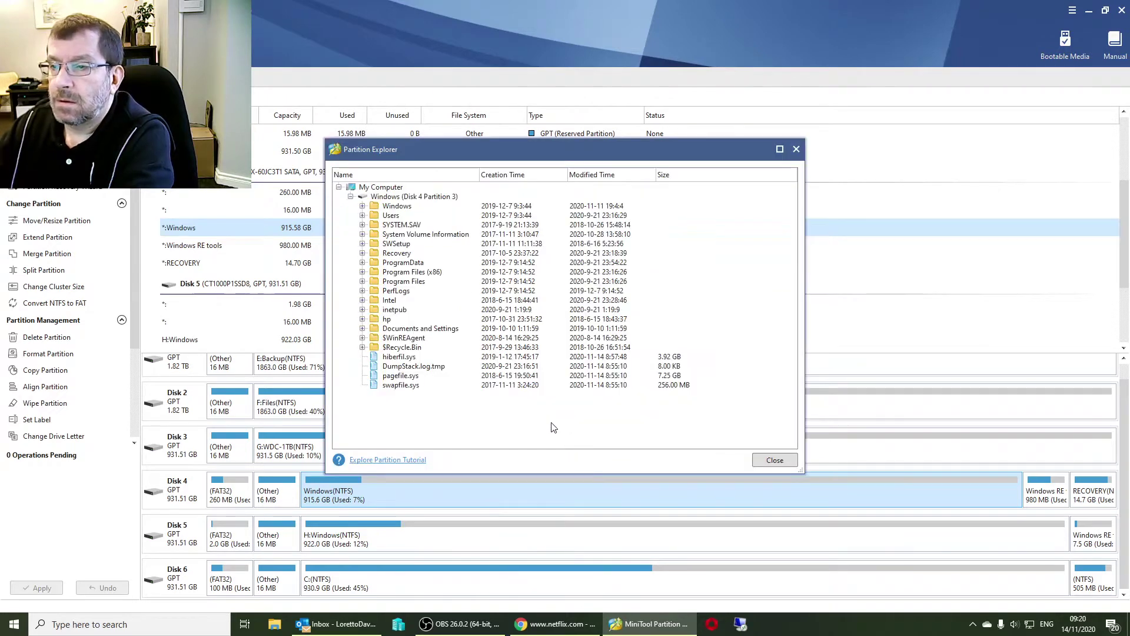
click(362, 216)
click(362, 216)
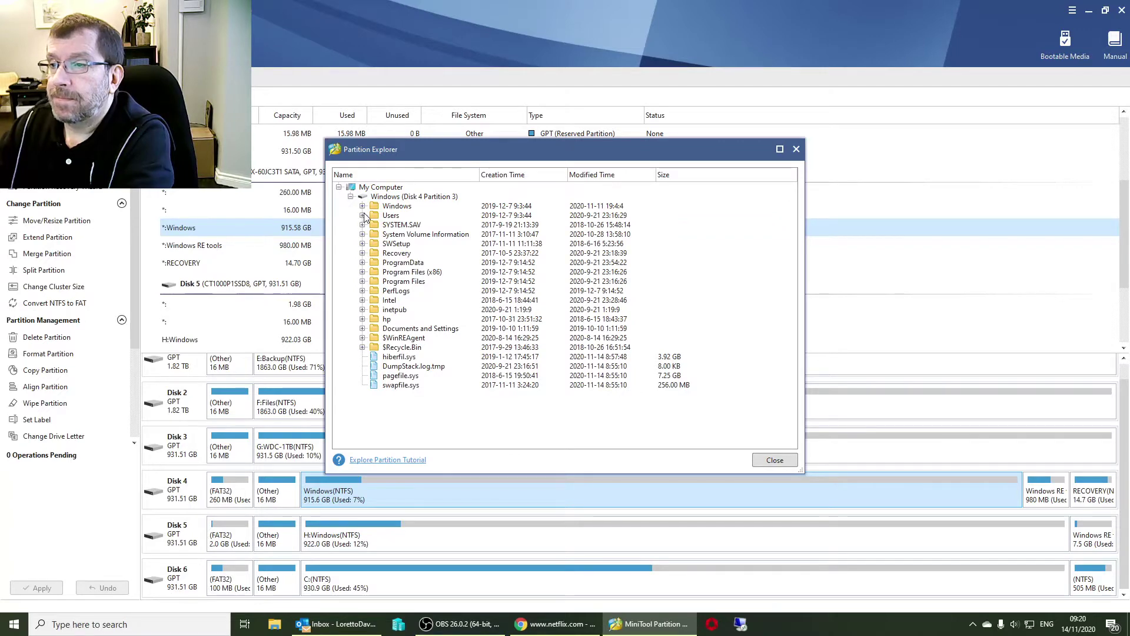
click(796, 150)
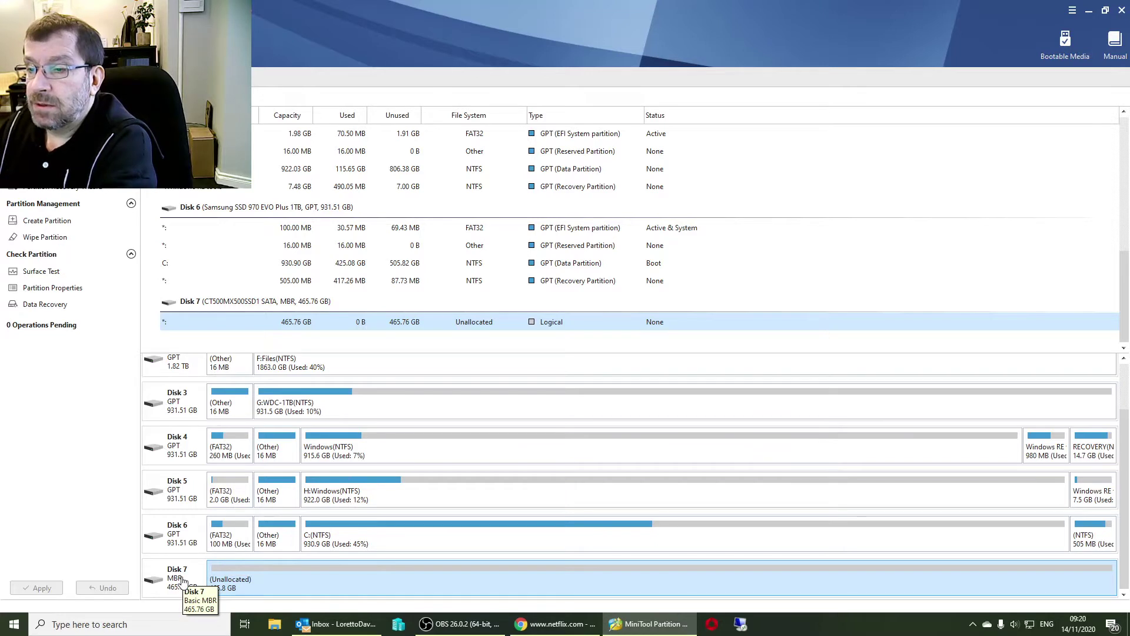
- Explore Disk 4's Windows partition again to examine the profile folders under Users
click(183, 452)
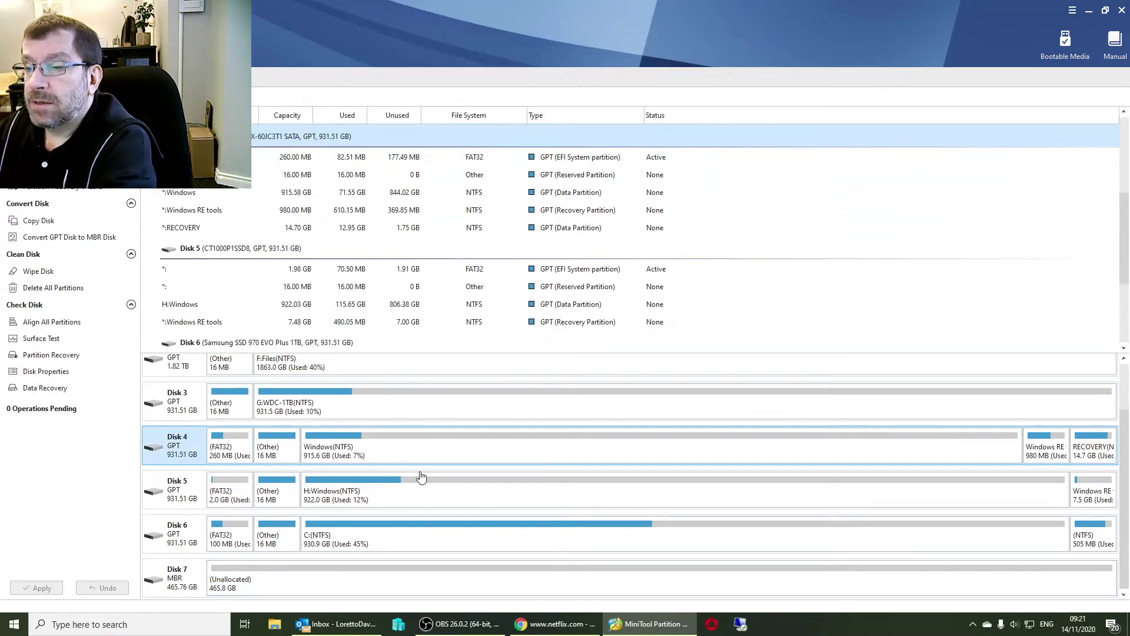
right_click(385, 440)
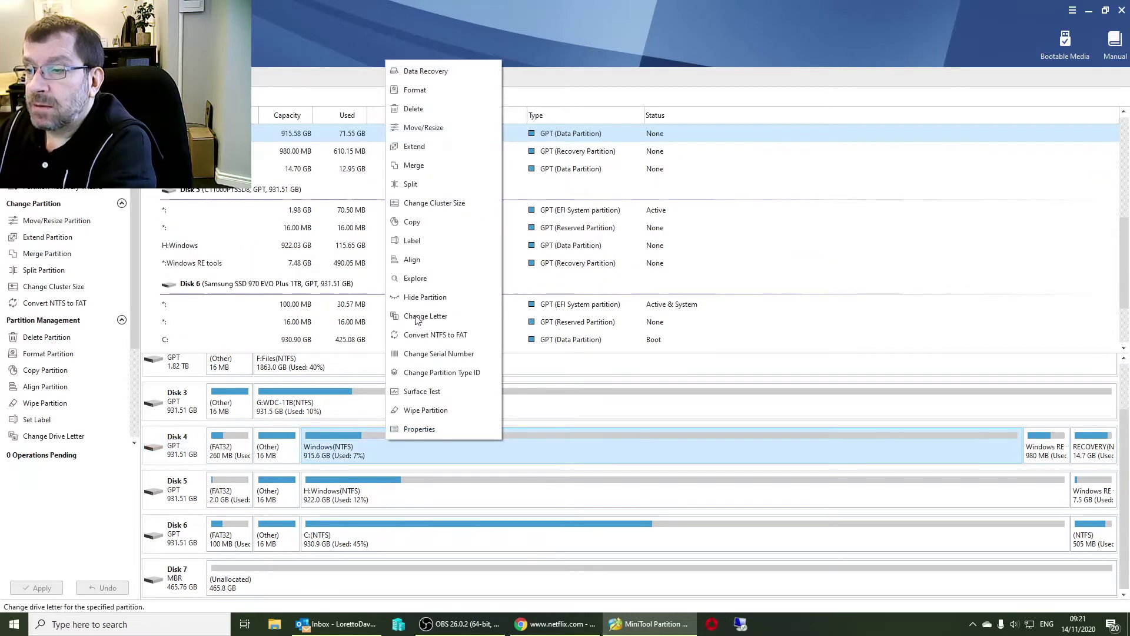
click(423, 282)
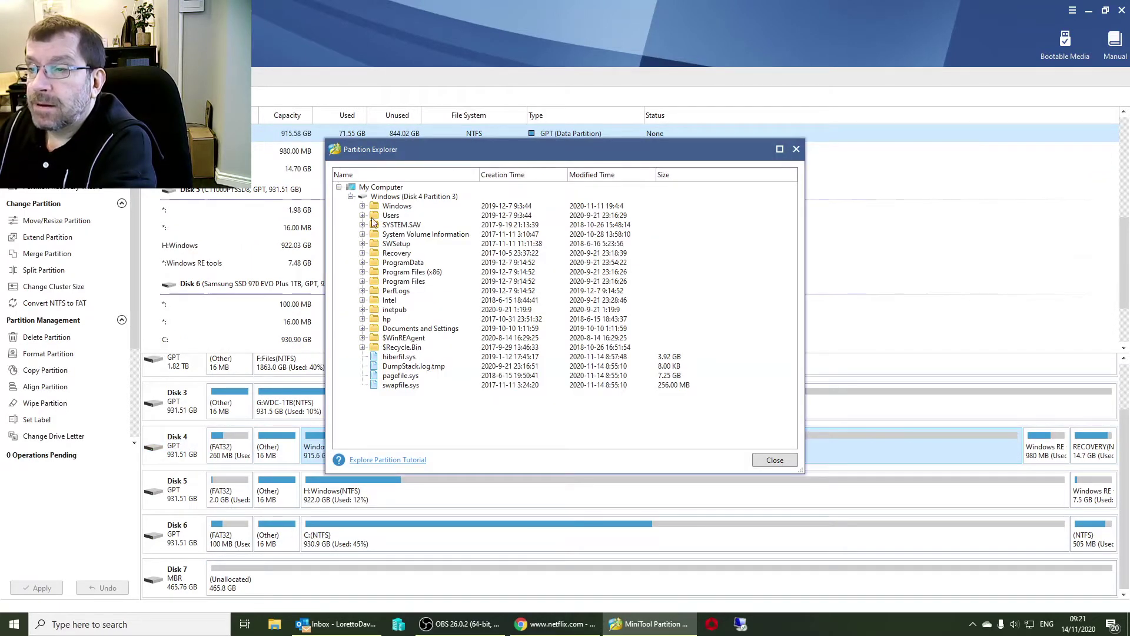
click(363, 215)
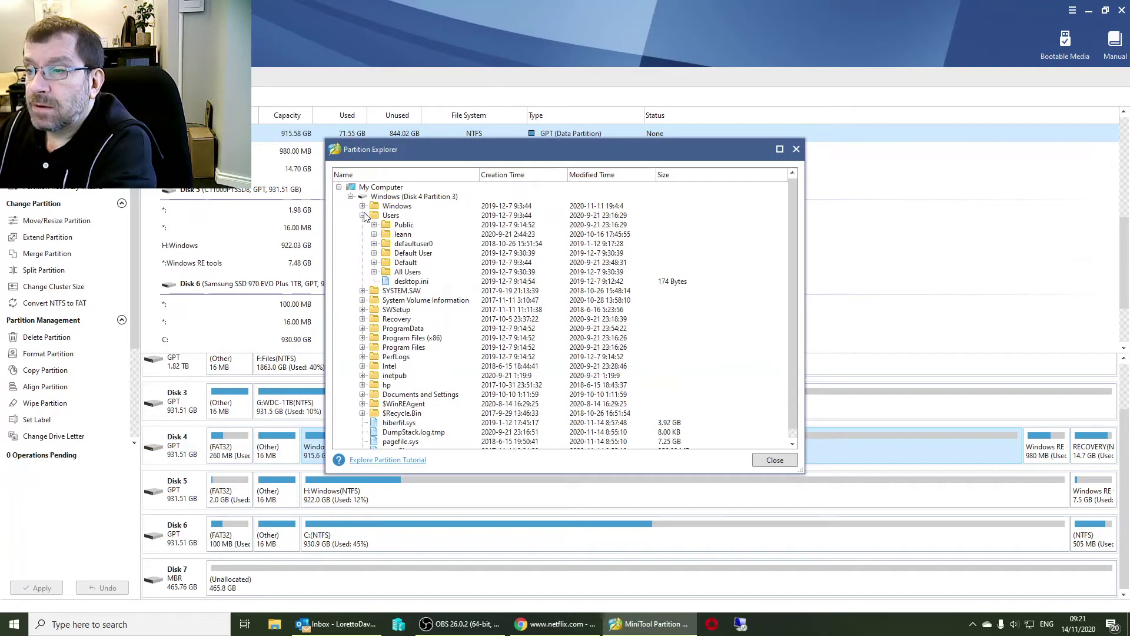
click(796, 149)
- Start a disk copy of Disk 4 with Disk 7 (CT500MX500SSD1) as the target
scroll(519, 297, up, 1)
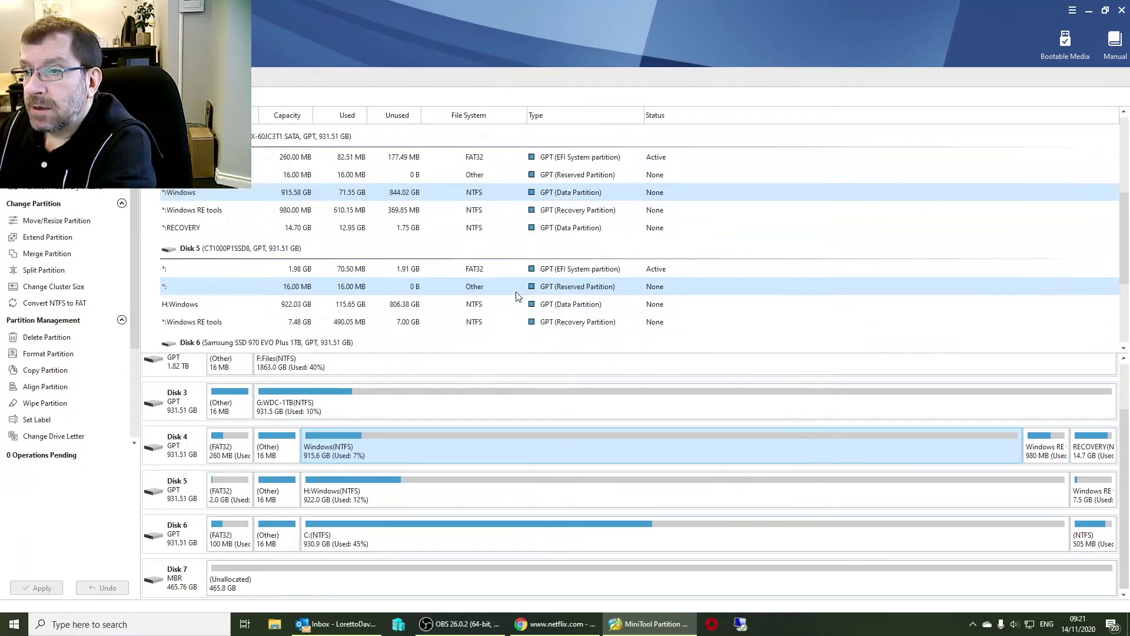
scroll(518, 297, down, 4)
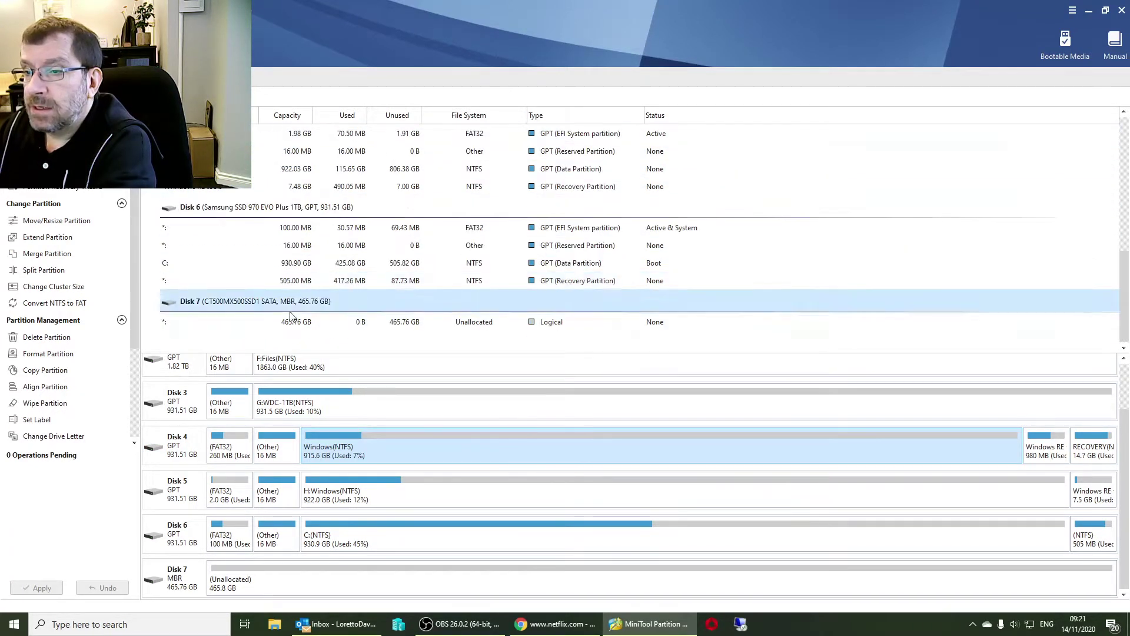
scroll(248, 244, up, 4)
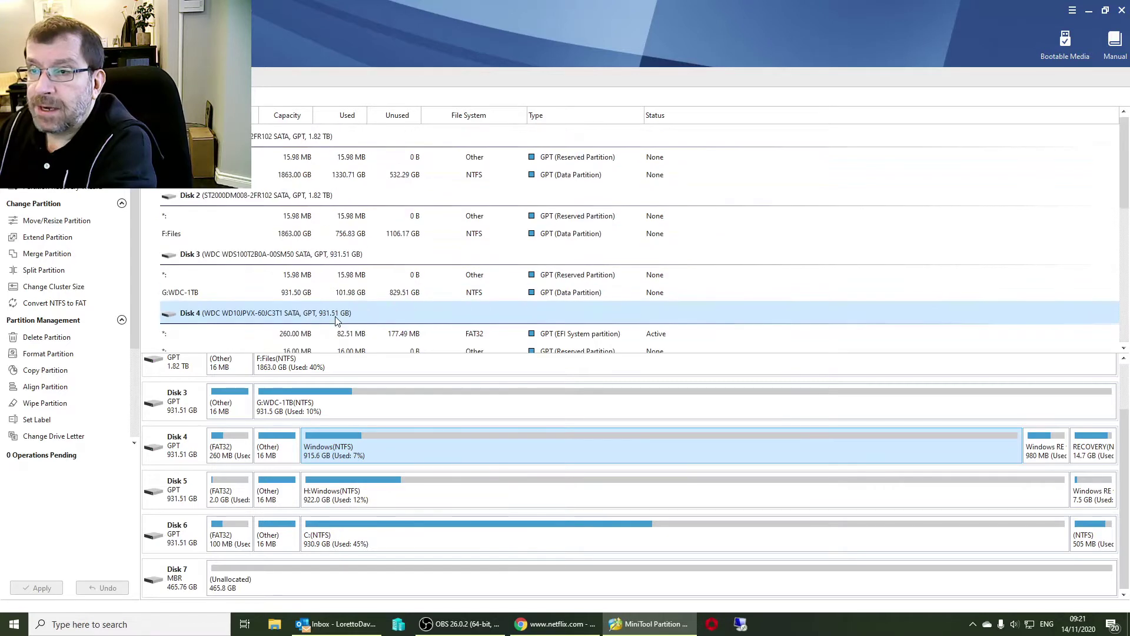
click(223, 196)
right_click(223, 196)
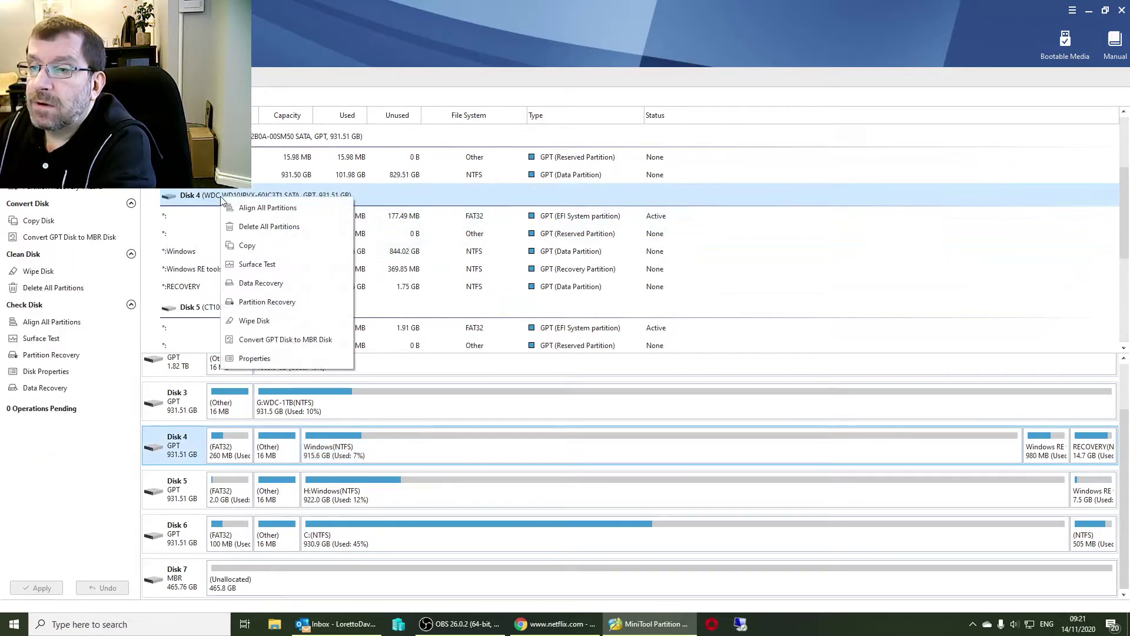
click(251, 247)
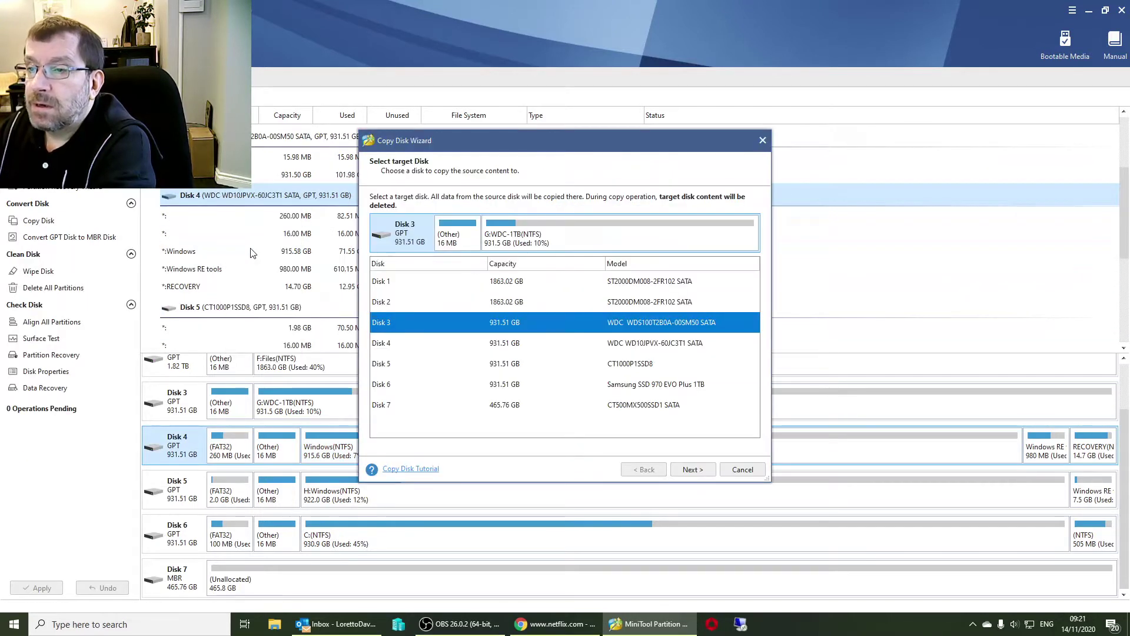
click(382, 407)
click(701, 470)
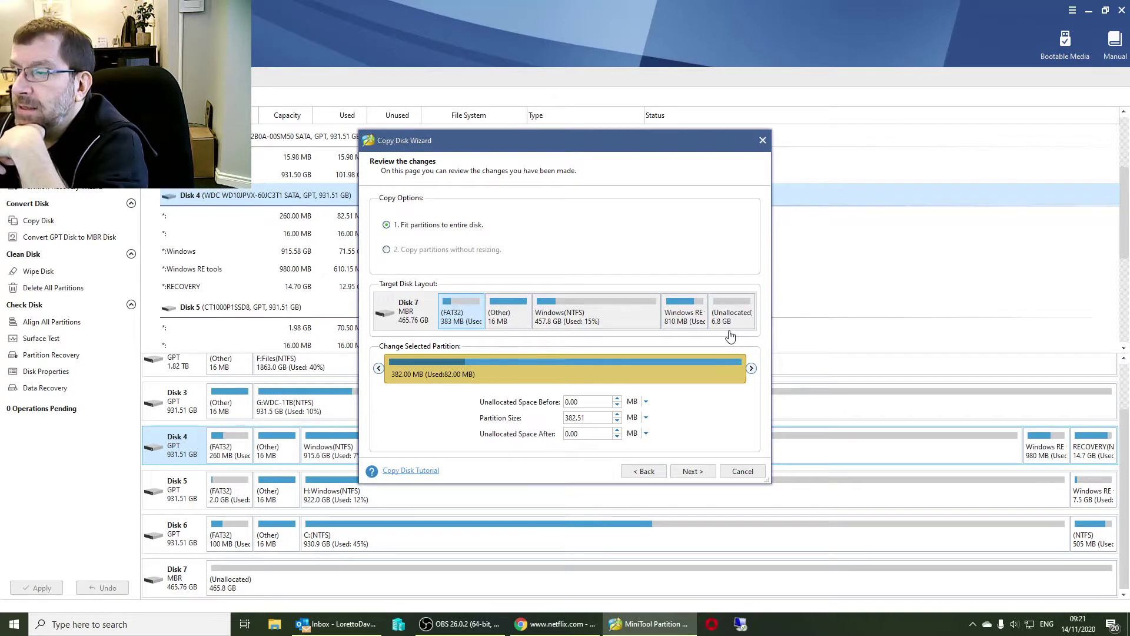
- Move the Windows RE partition to the end of the Disk 7 layout, extend Windows to 464.58 GB, and finish the copy setup
click(696, 319)
drag(402, 366, 744, 370)
click(593, 321)
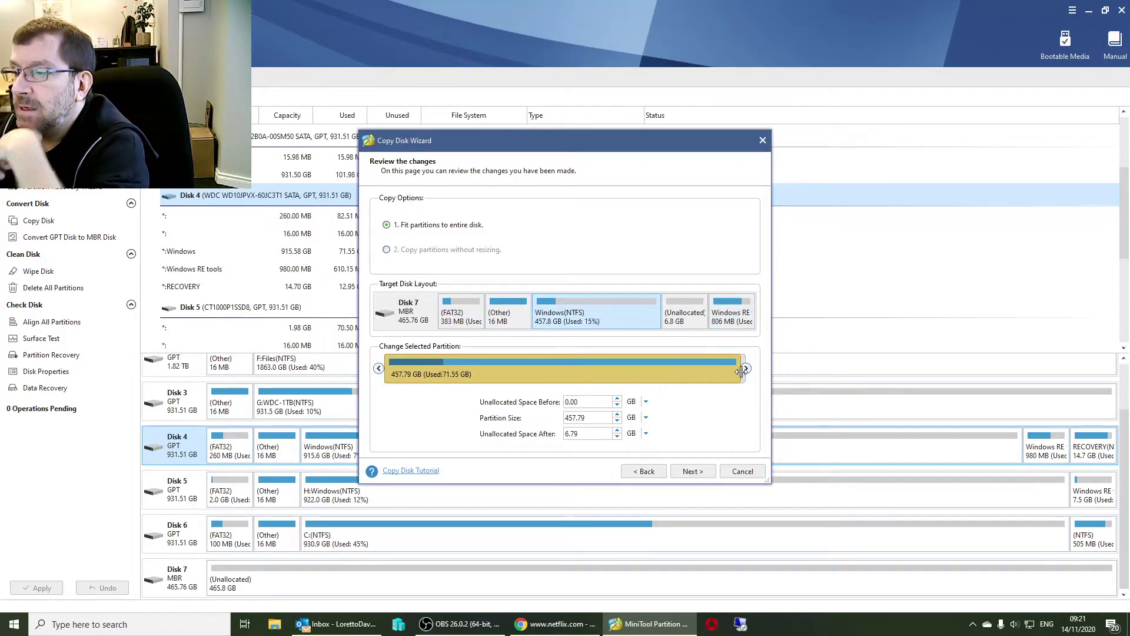
drag(741, 371, 754, 372)
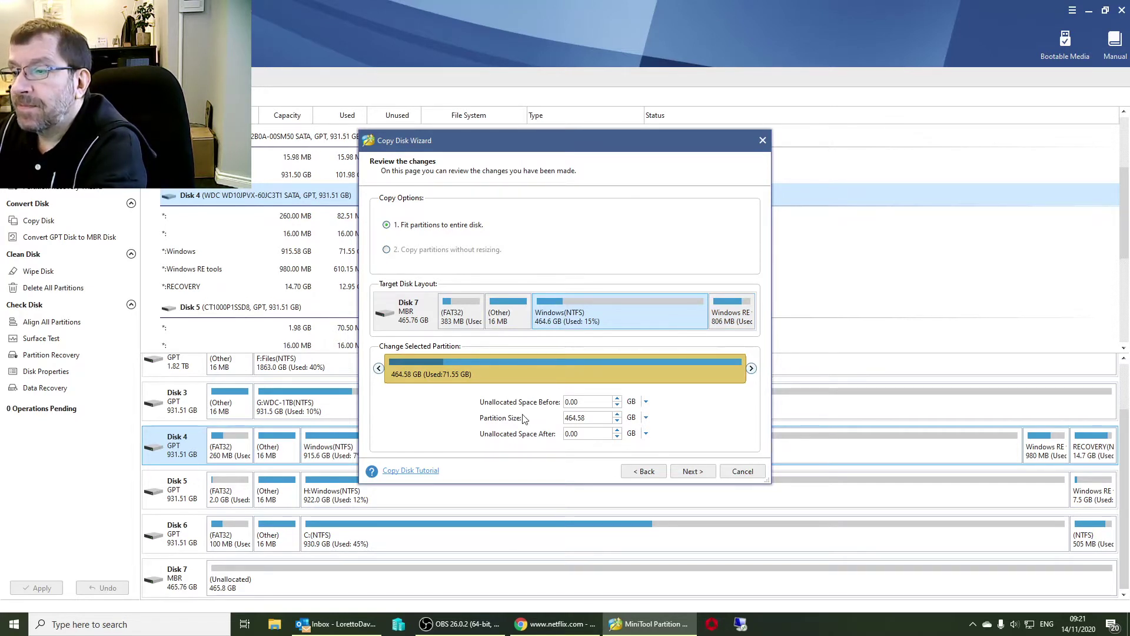
click(698, 472)
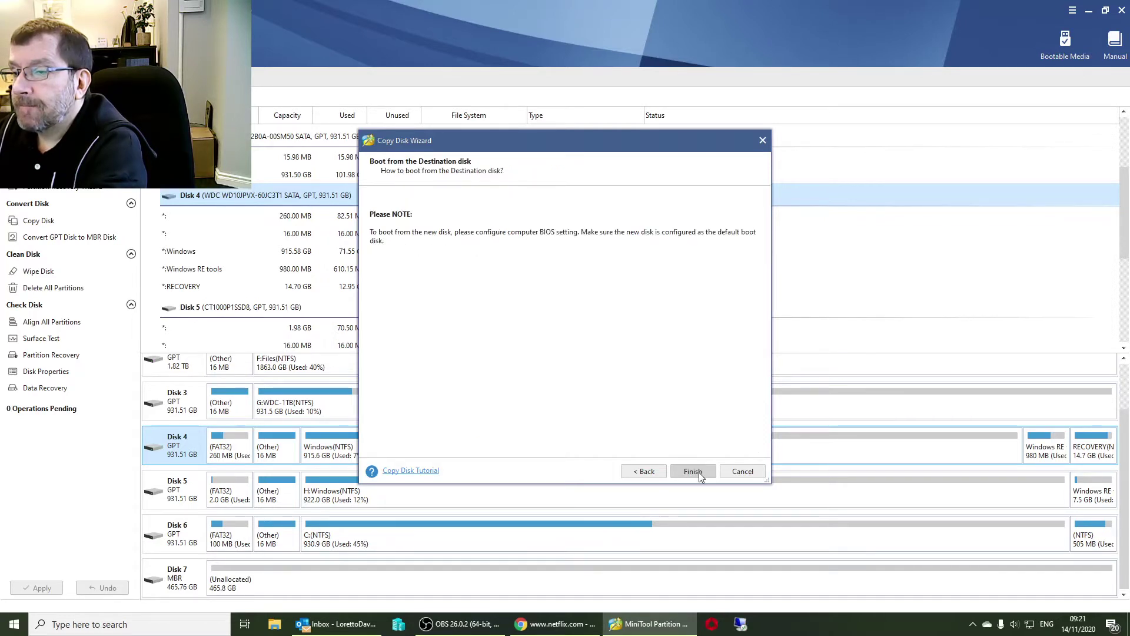
click(693, 472)
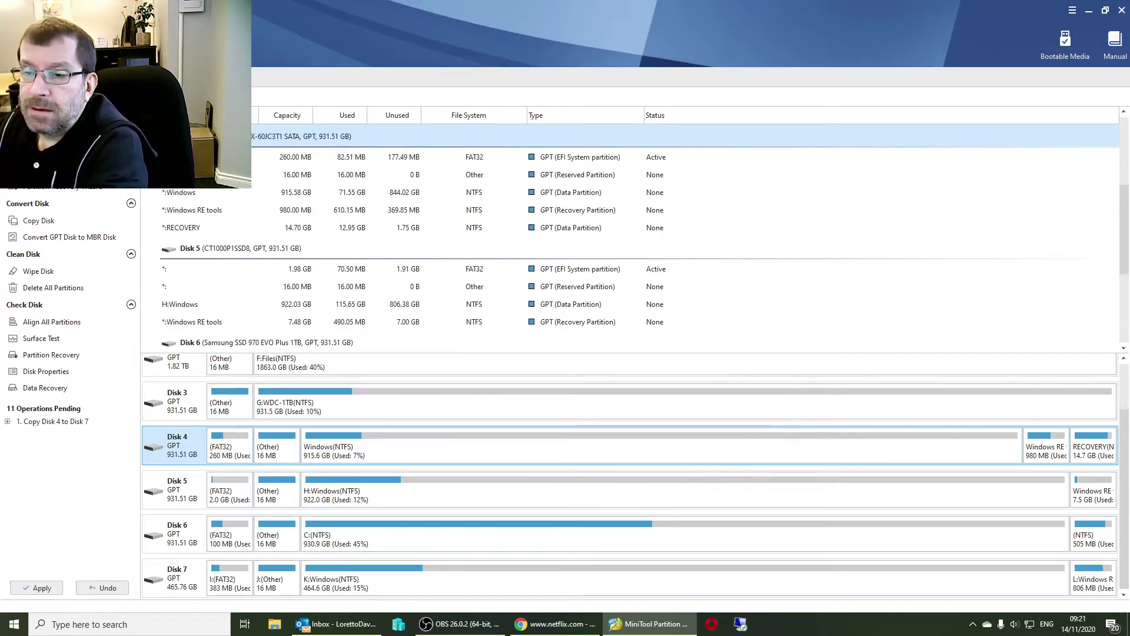
- Review the pending operations for copying Disk 4 to Disk 7 and apply them
click(7, 422)
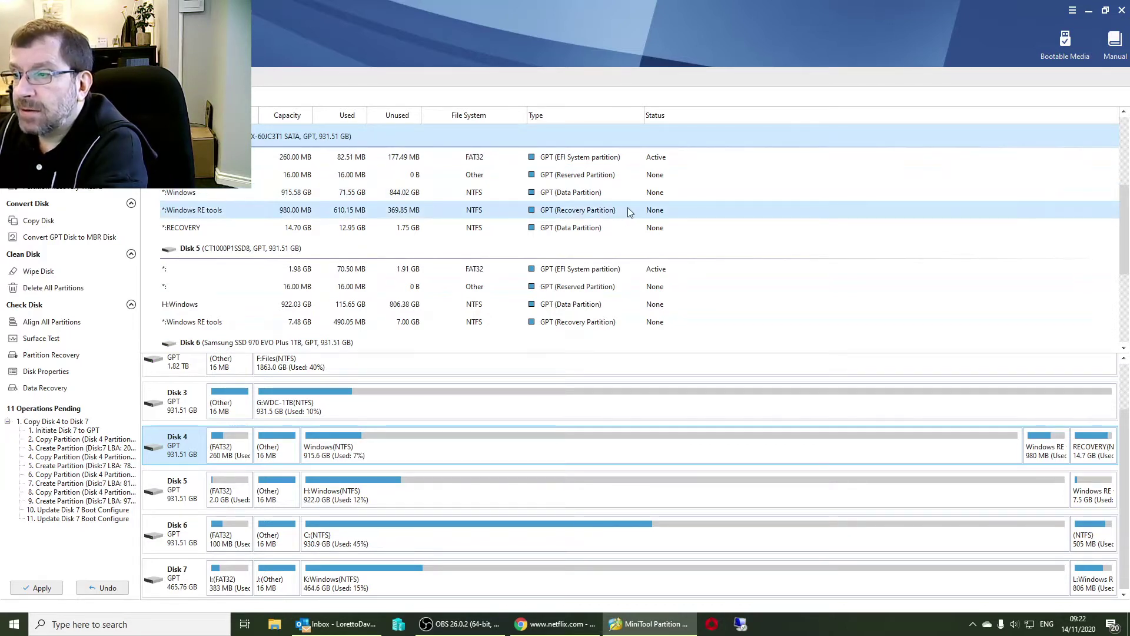
scroll(348, 245, down, 3)
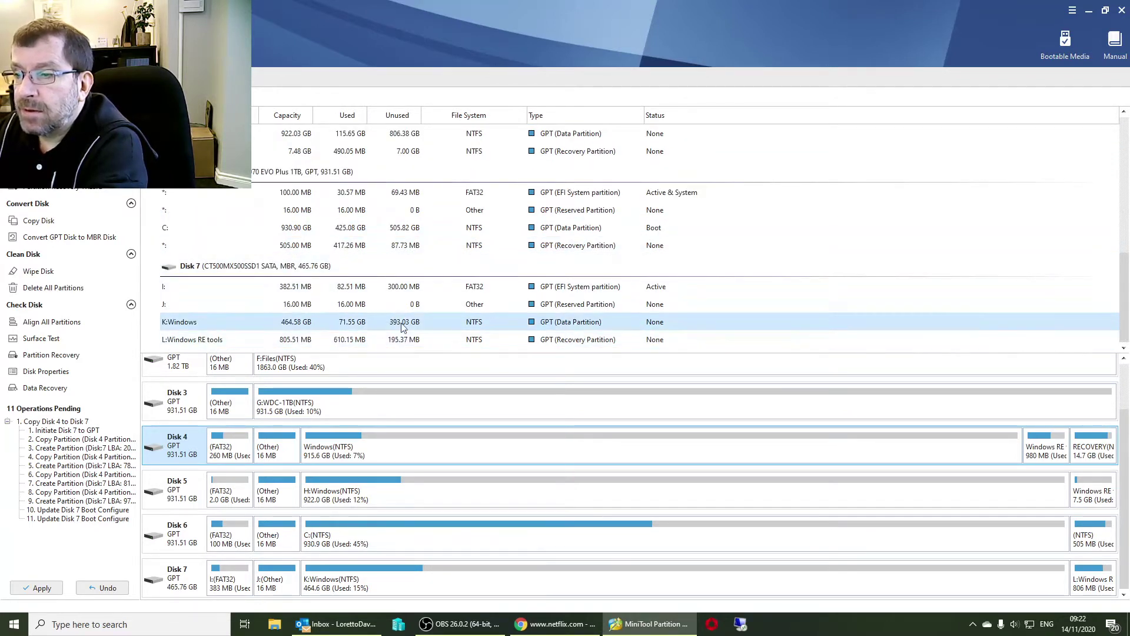
click(41, 587)
click(535, 338)
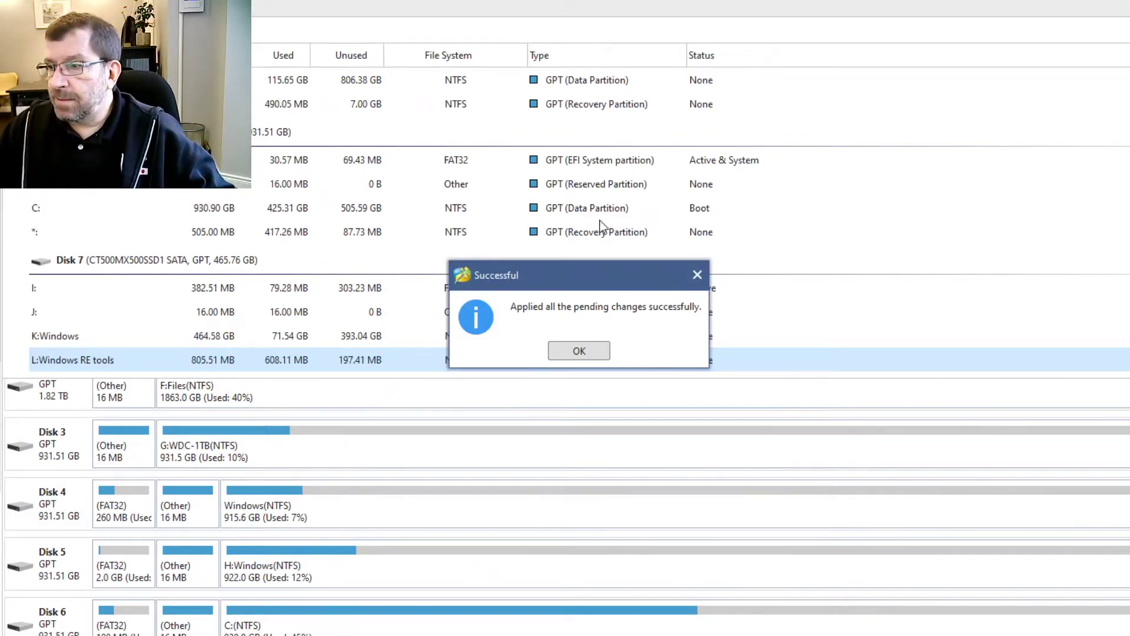
click(579, 351)
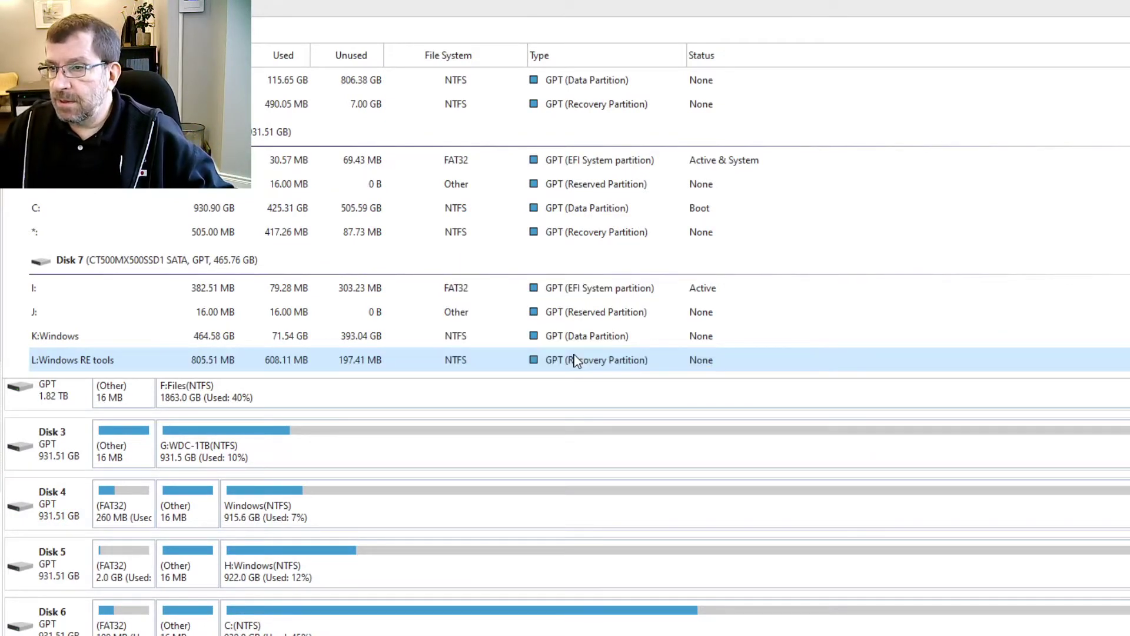
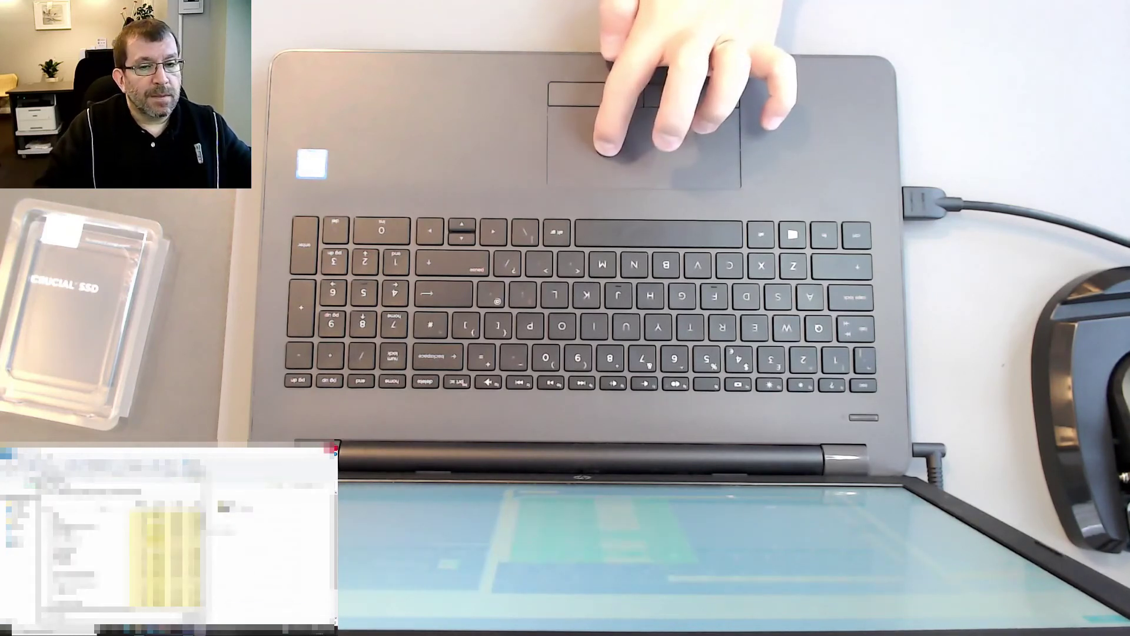
- Switch to Windows Settings on the laptop and open the Update & Security section
key(super+Down)
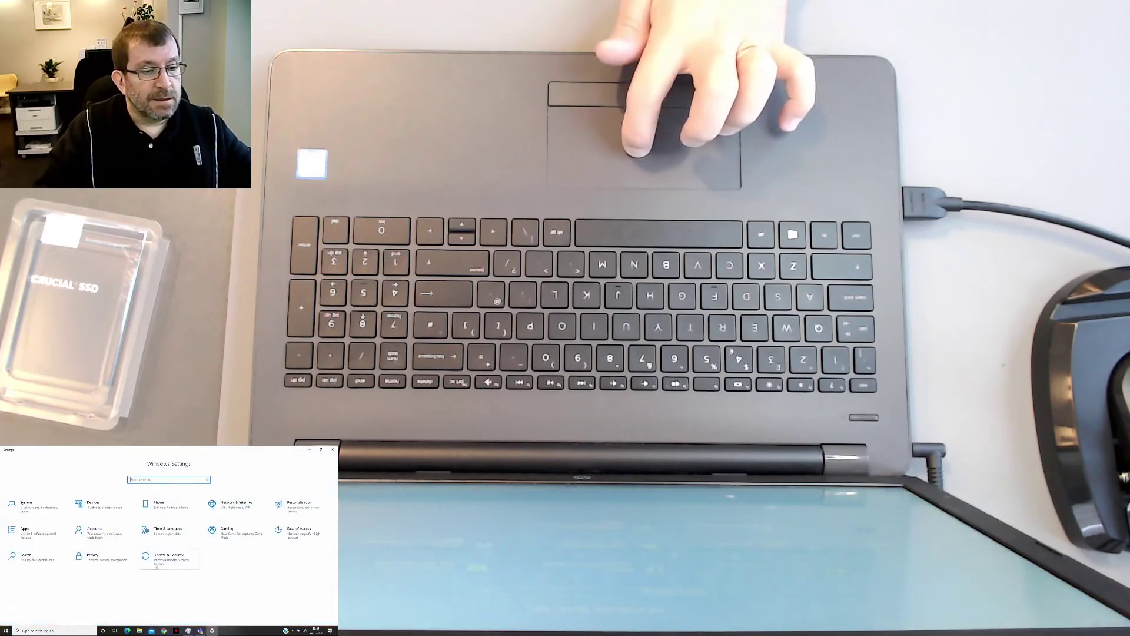
click(155, 564)
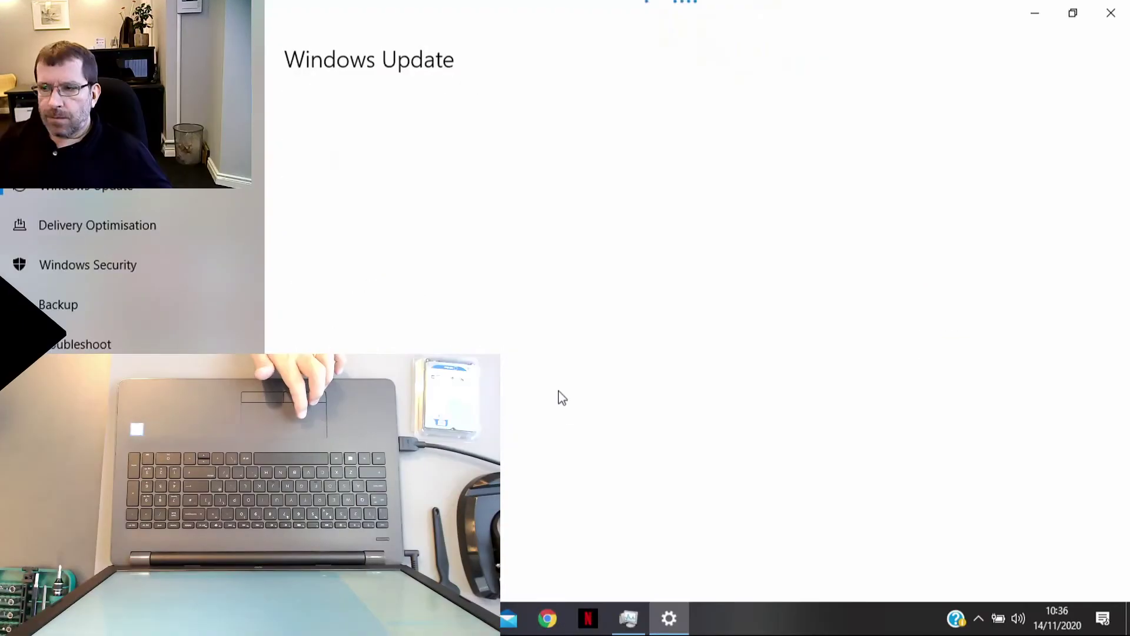
click(103, 493)
- Show the Start menu on the laptop's desktop
key(super)
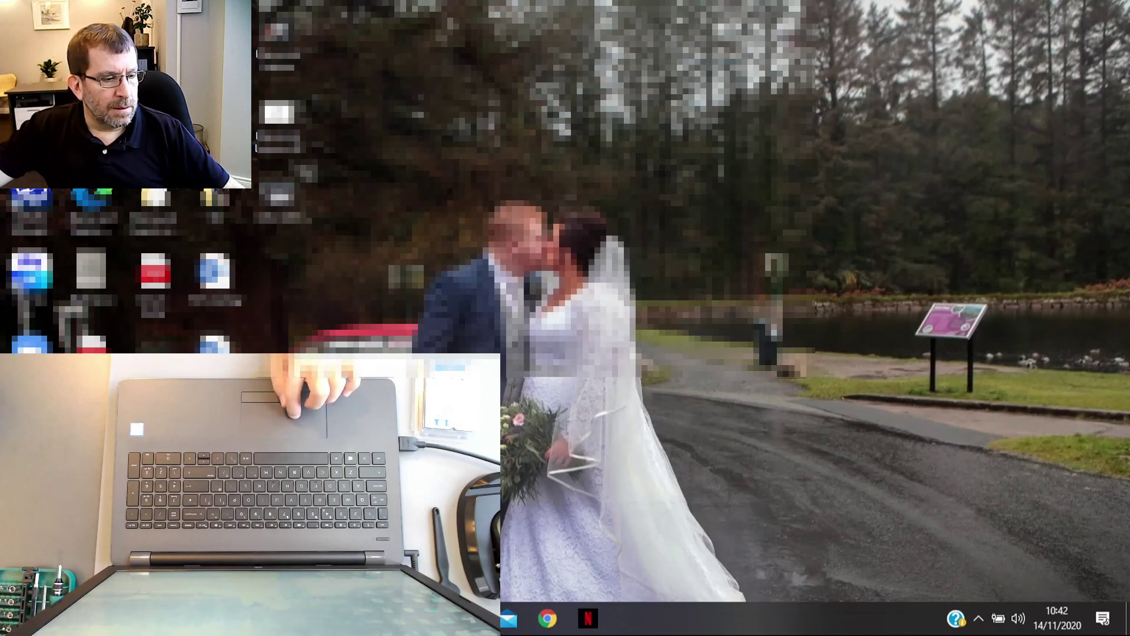
key(super)
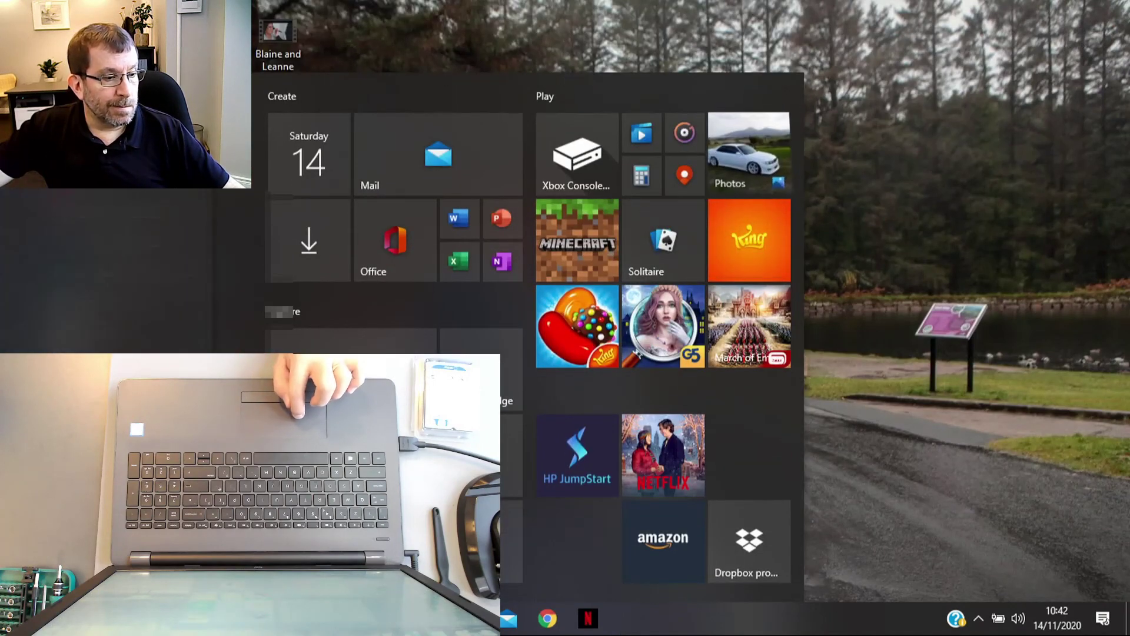